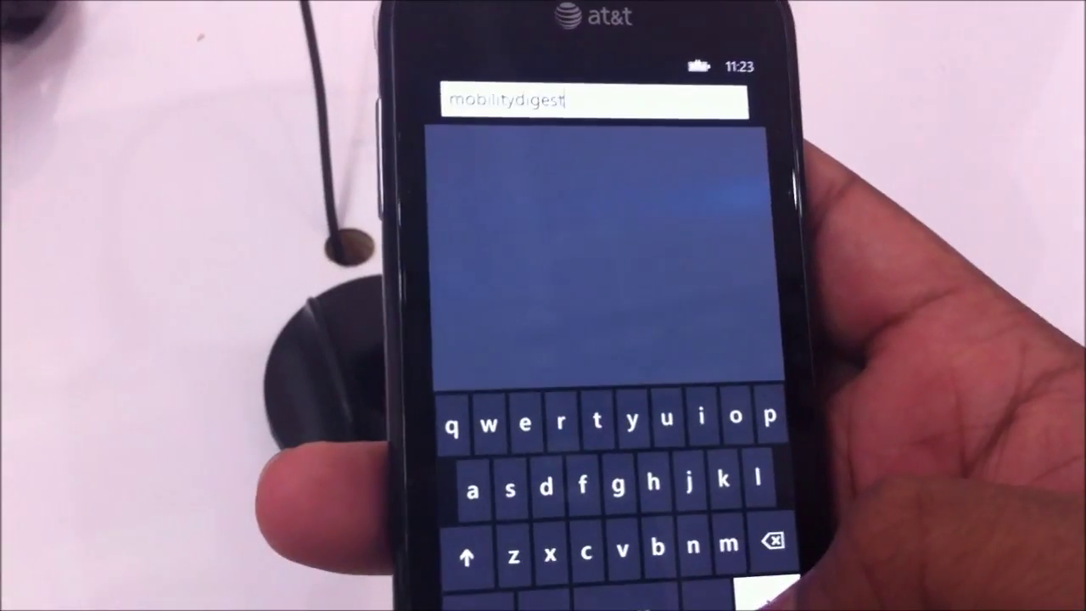
text(vom)
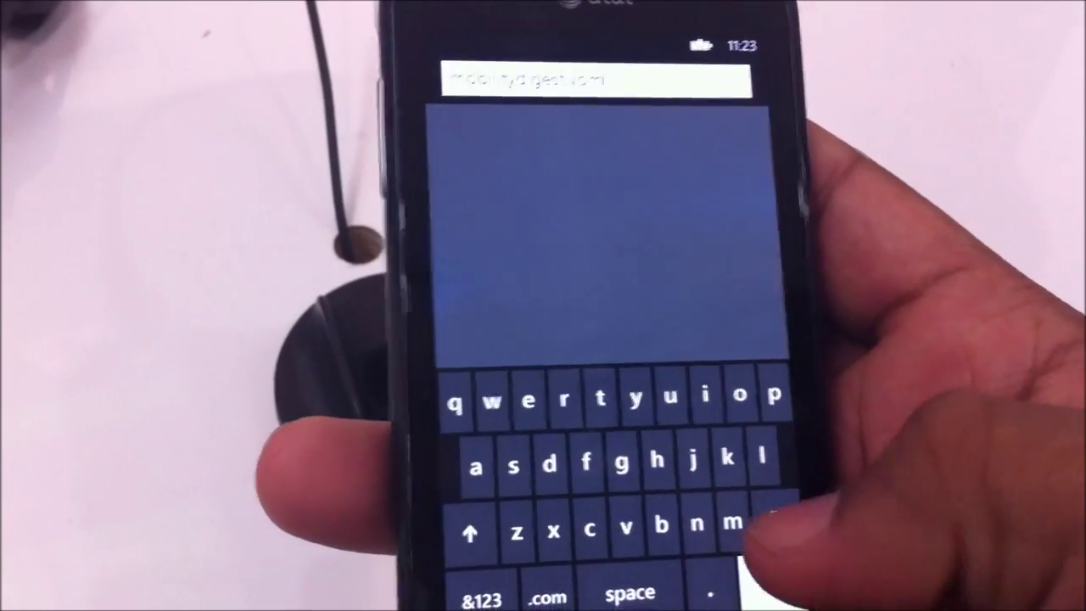
Step: Delete the mistyped ending of the mobilitydigest.com address with two backspaces
key(BackSpace)
key(BackSpace)
key(BackSpace)
text(com)
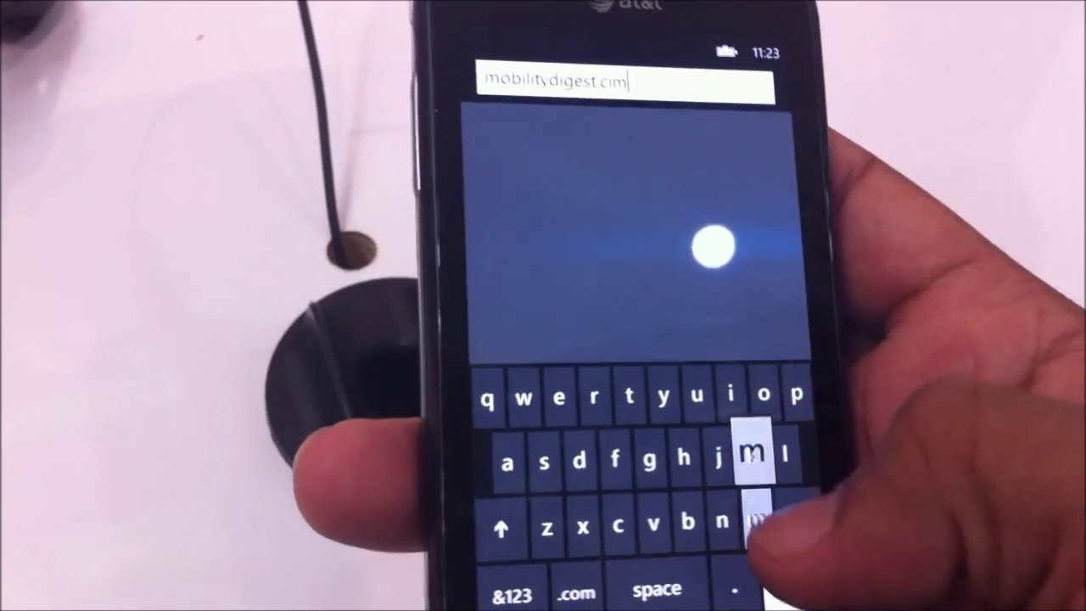
key(BackSpace)
key(BackSpace)
text(om/)
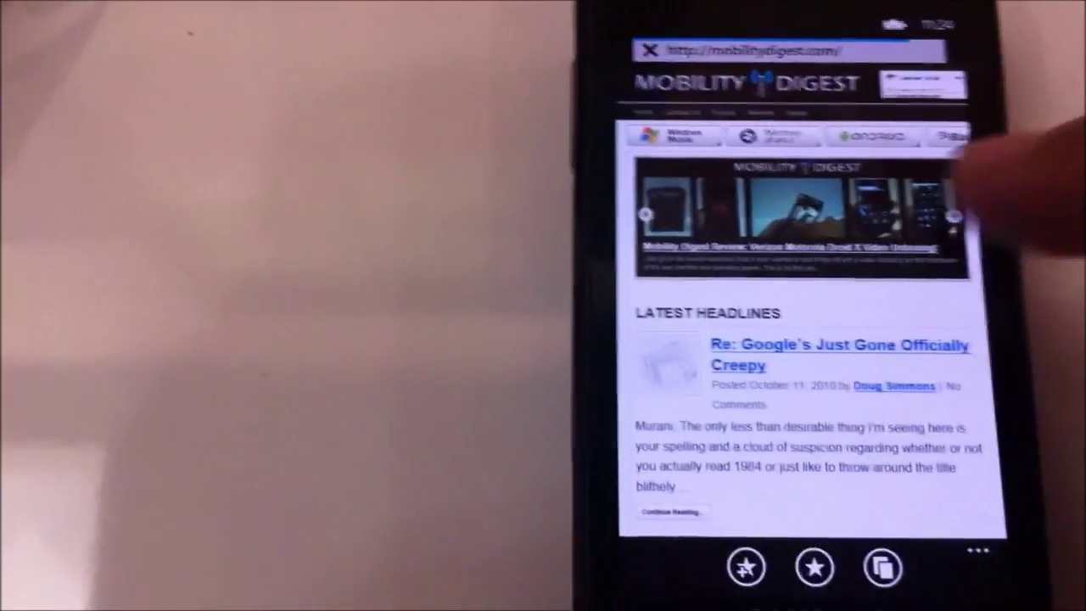
scroll(807, 339, down, 3)
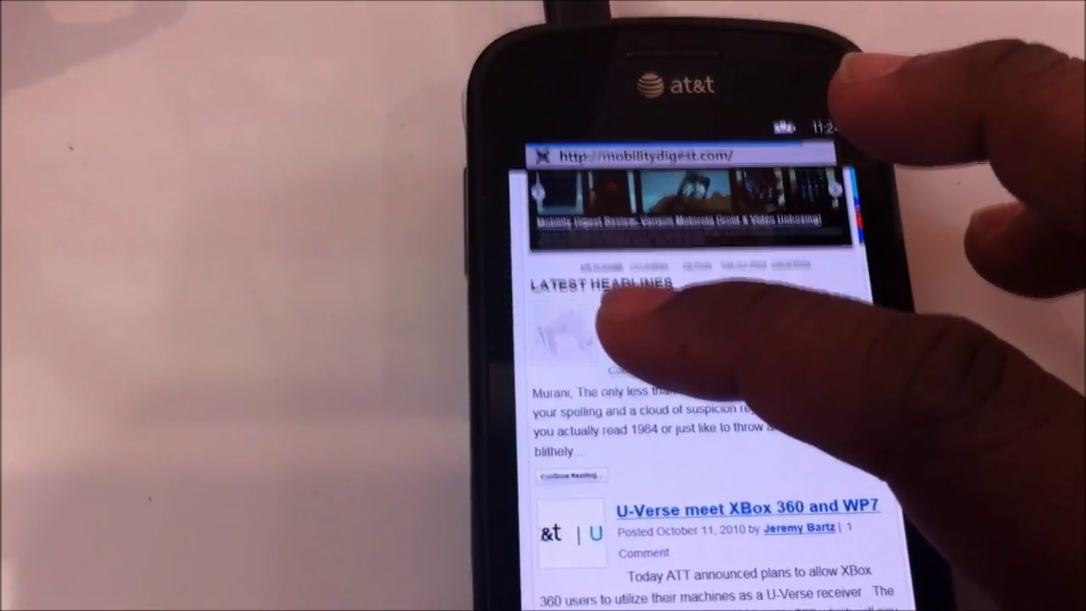
Step: Open the Creepy headline's article in a new tab and display the tabs view
right_click(611, 321)
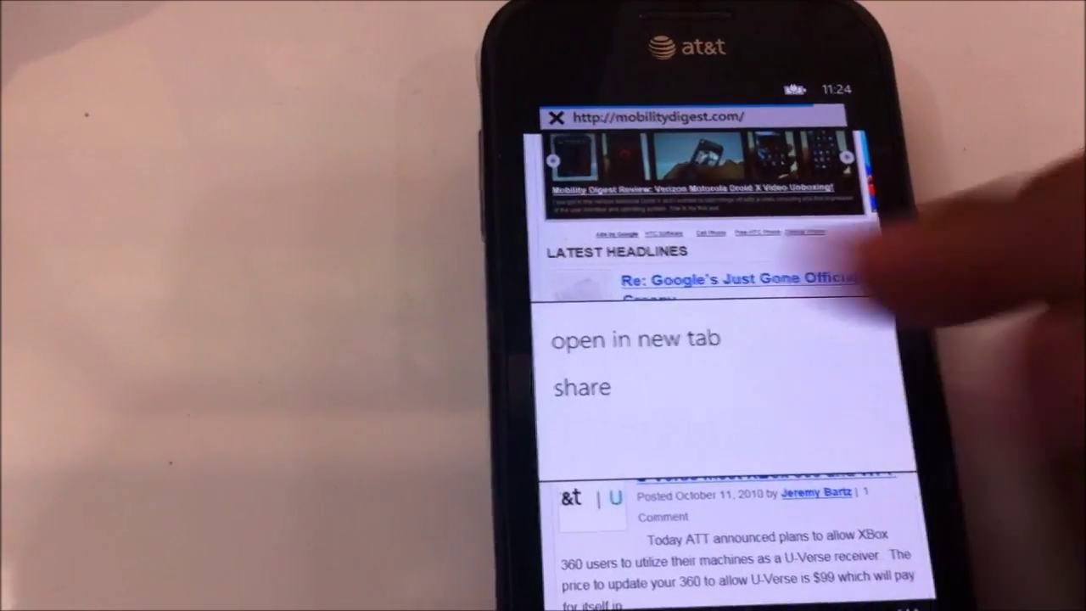
click(849, 246)
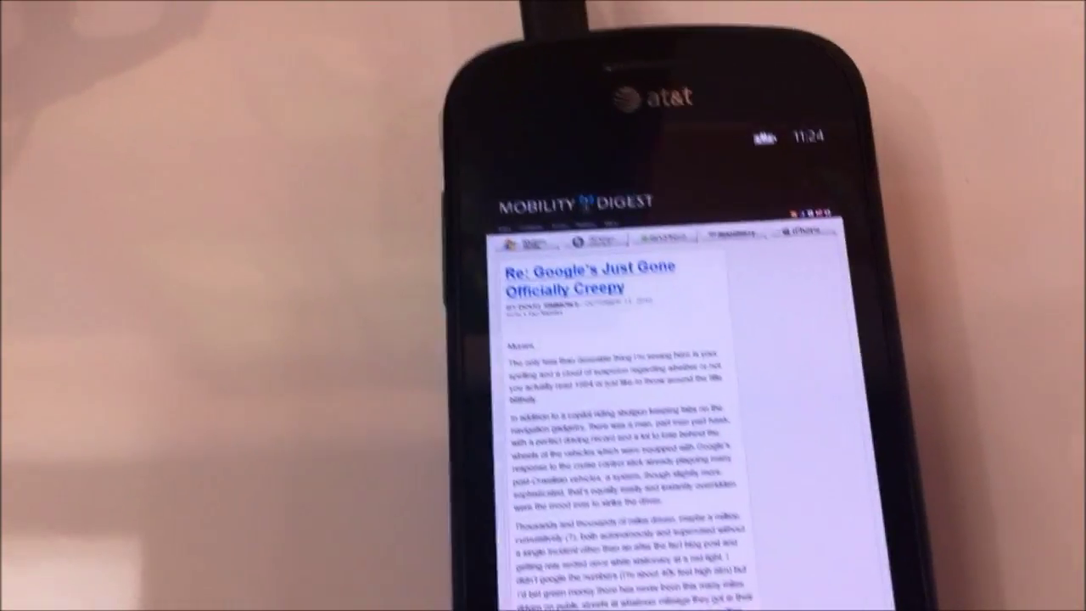
click(766, 590)
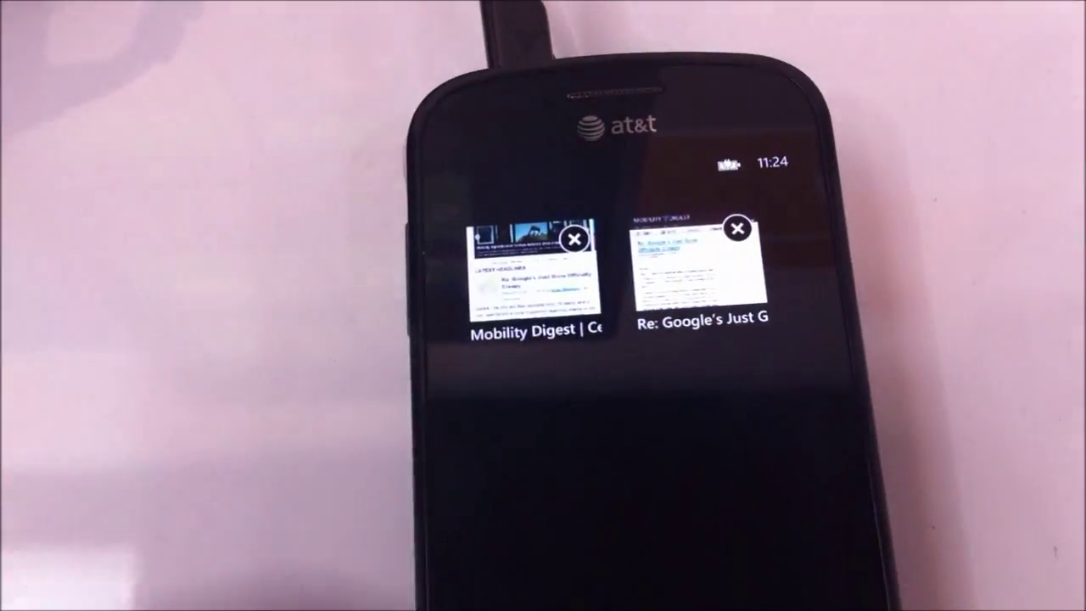
Step: Switch to the Mobility Digest tab and bring up share options for a headline link
click(527, 280)
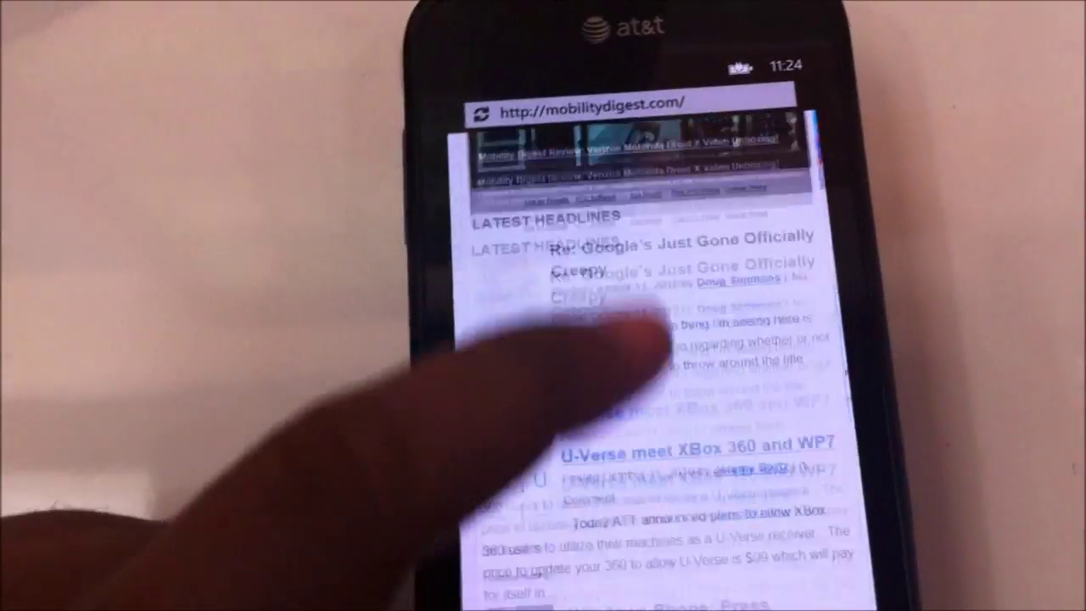
scroll(636, 382, down, 3)
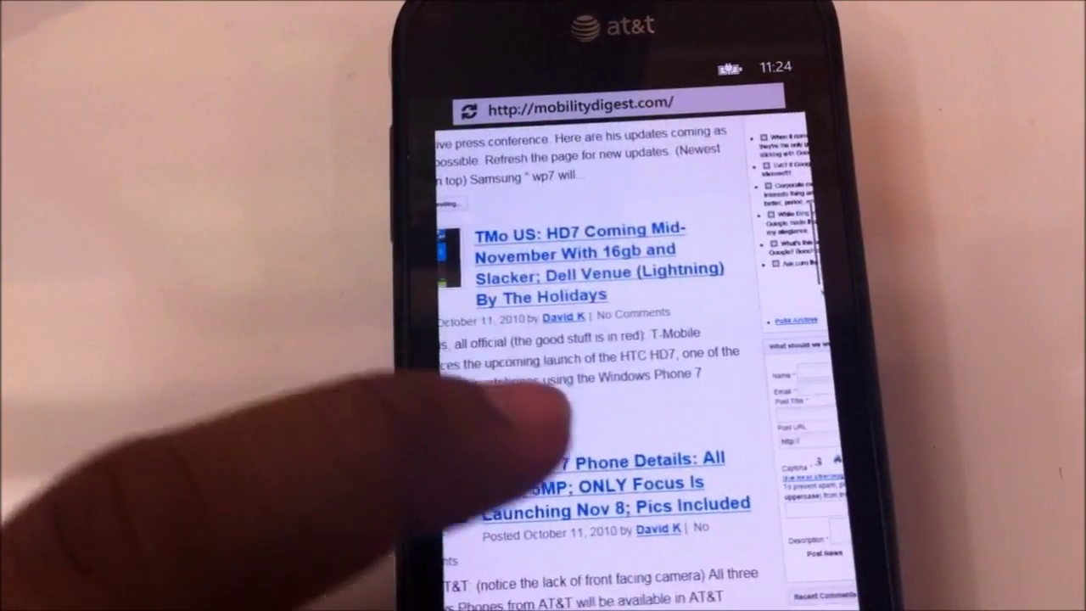
click(615, 479)
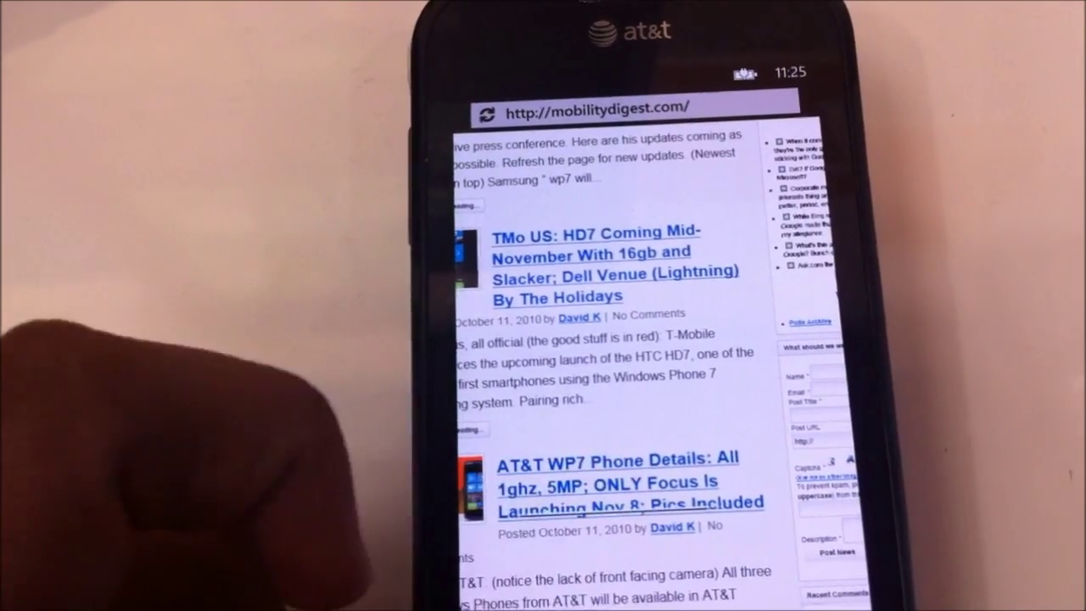
click(498, 415)
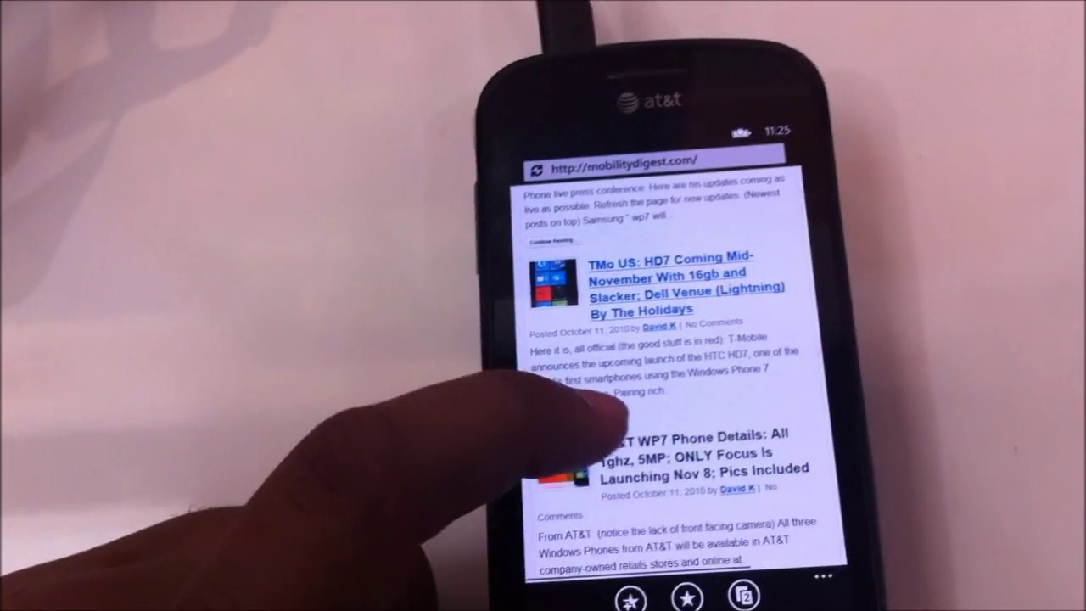
scroll(662, 356, up, 5)
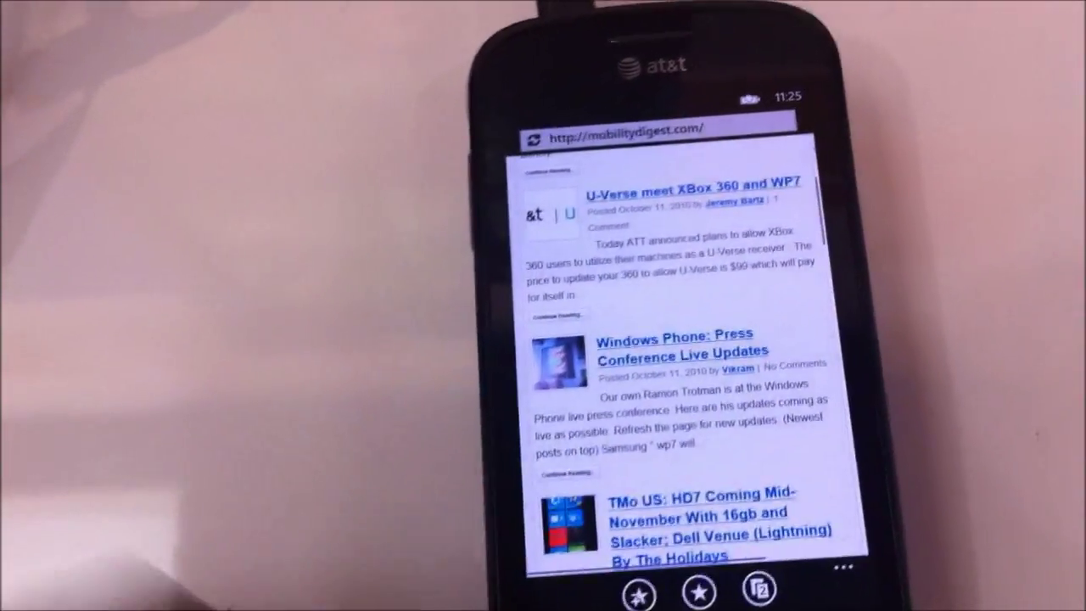